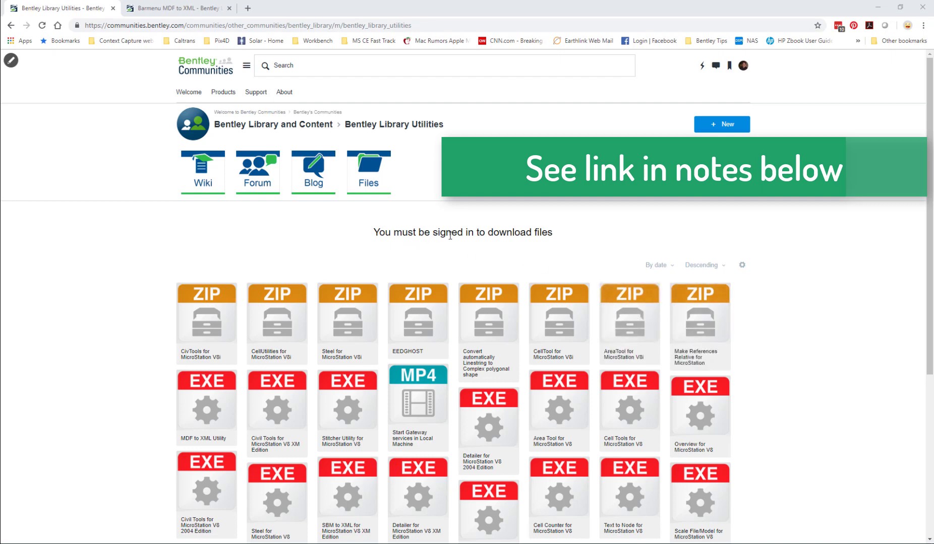
Step: Scroll the utilities file list and switch to the 'Barmenu MDF to XML' wiki page tab
{"action": "scroll", "coordinate": [113, 391], "scroll_direction": "down", "scroll_amount": 1}
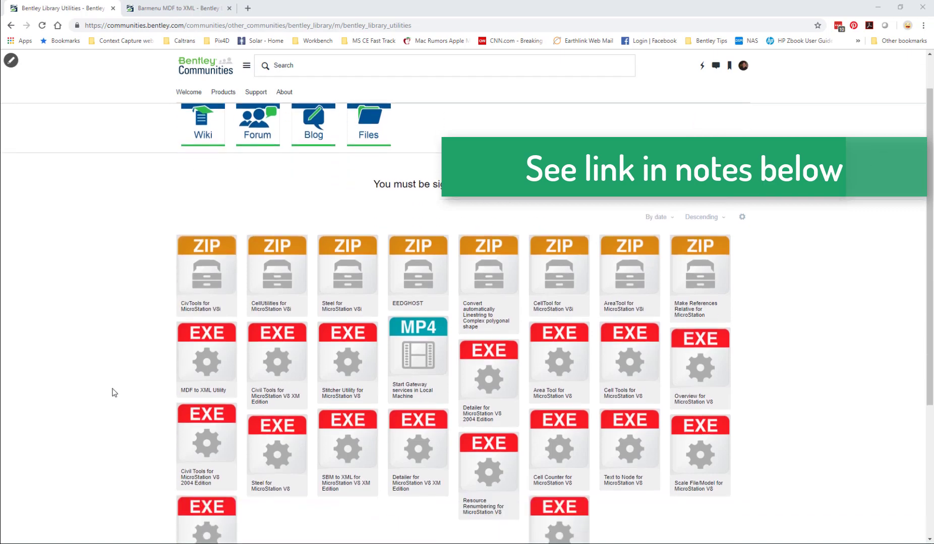
{"action": "scroll", "coordinate": [113, 392], "scroll_direction": "down", "scroll_amount": 1}
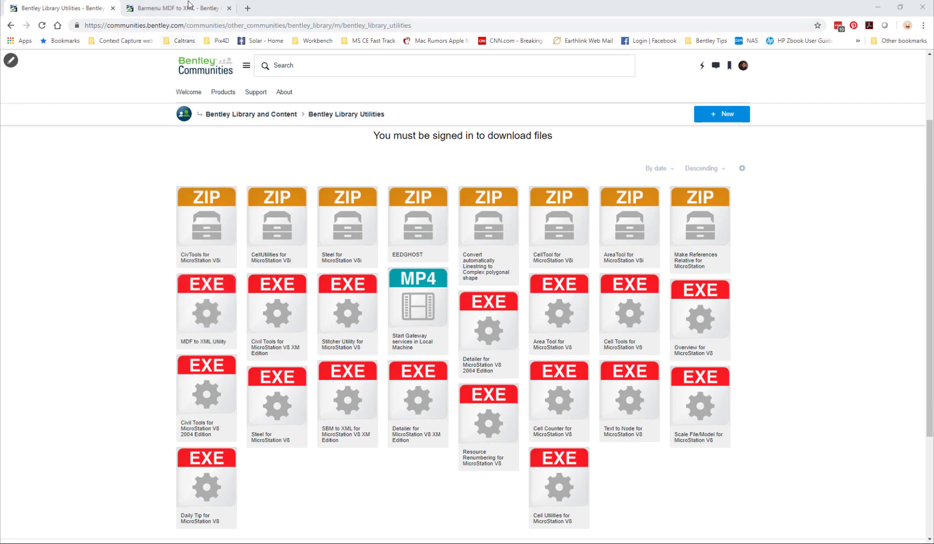
{"action": "left_click", "coordinate": [186, 11]}
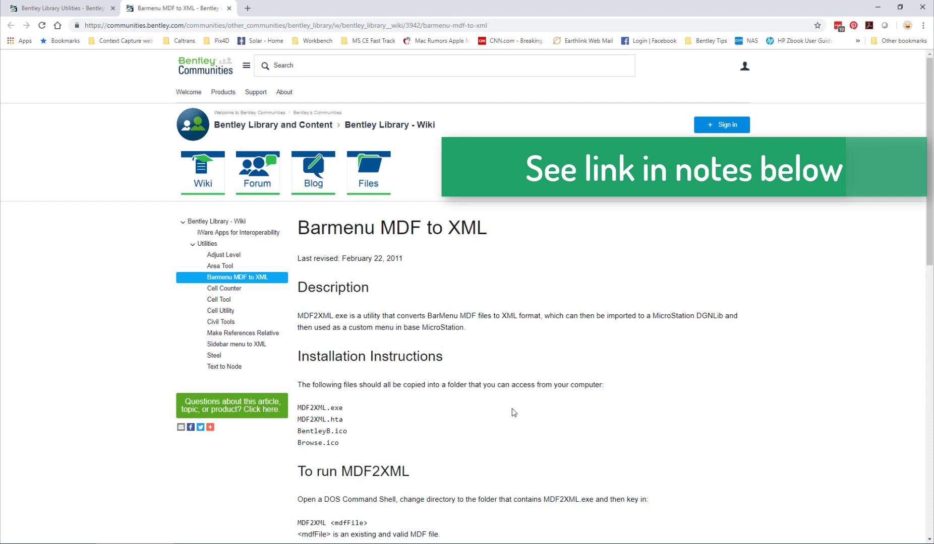
Step: Read through the MDF2XML installation and run instructions, then minimize the browser
{"action": "scroll", "coordinate": [510, 409], "scroll_direction": "down", "scroll_amount": 2}
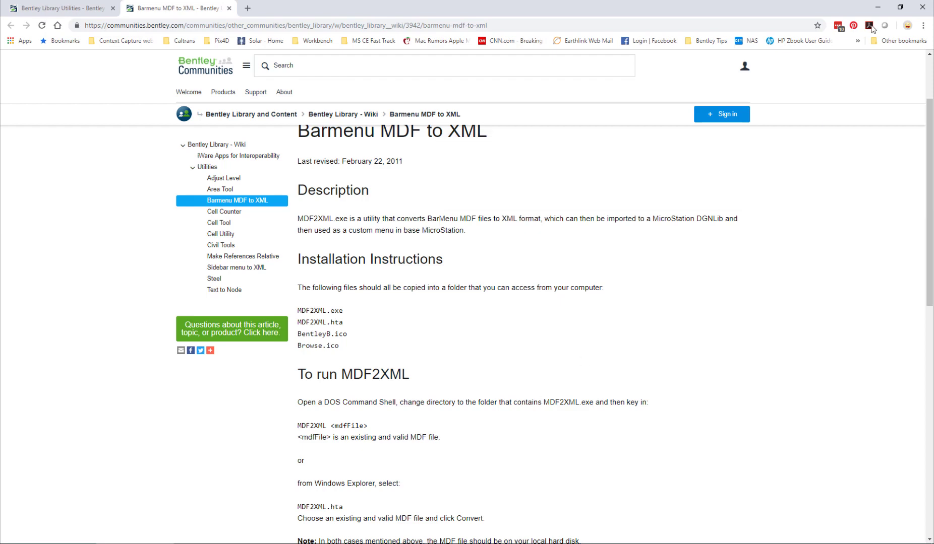
{"action": "left_click", "coordinate": [877, 11]}
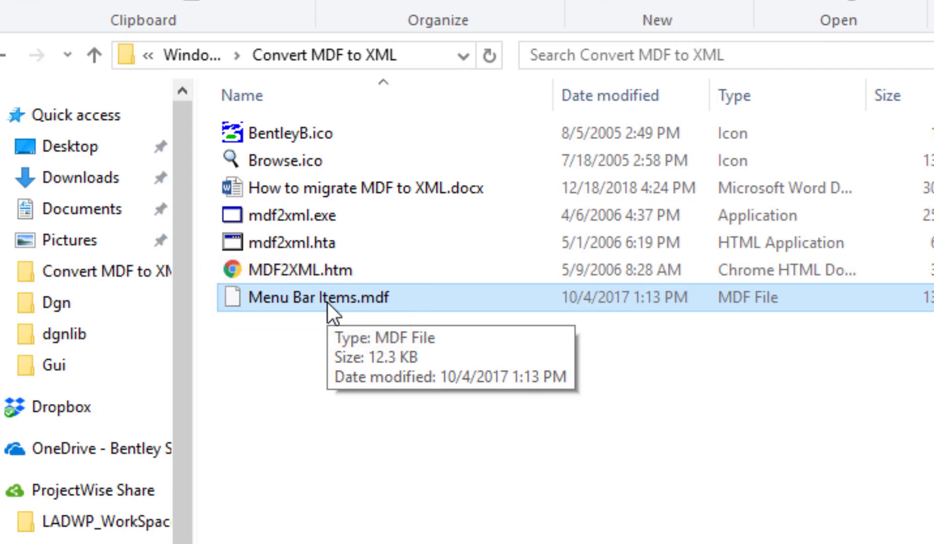
Step: Drop Menu Bar Items.mdf onto mdf2xml.exe to generate Menu Bar Items.xml
{"action": "left_click_drag", "start_coordinate": [328, 303], "coordinate": [309, 218]}
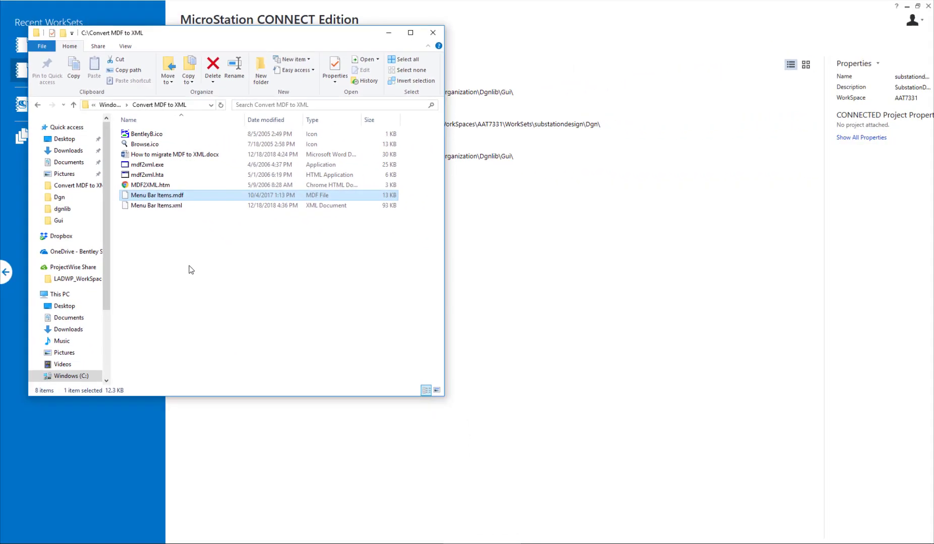
Step: Minimize the Convert MDF to XML Explorer window
{"action": "left_click", "coordinate": [393, 38]}
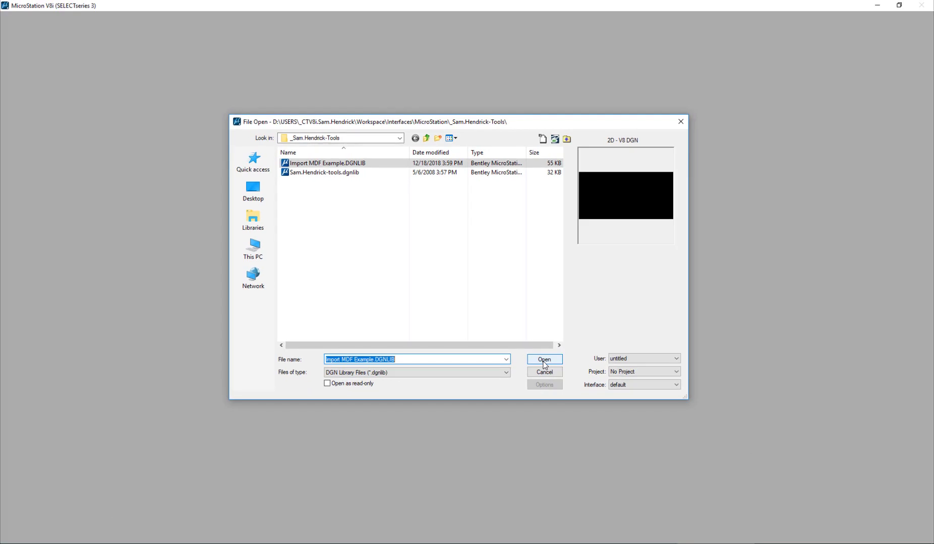
Step: Open Import MDF Example.DGNLIB and show its MenuBar entries in Workspace > Customize
{"action": "left_click", "coordinate": [544, 363]}
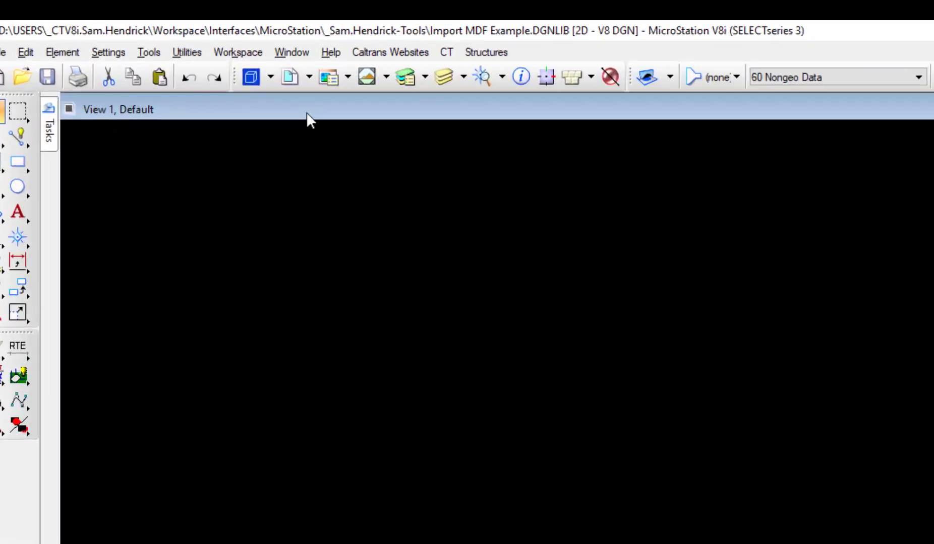
{"action": "left_click", "coordinate": [244, 48]}
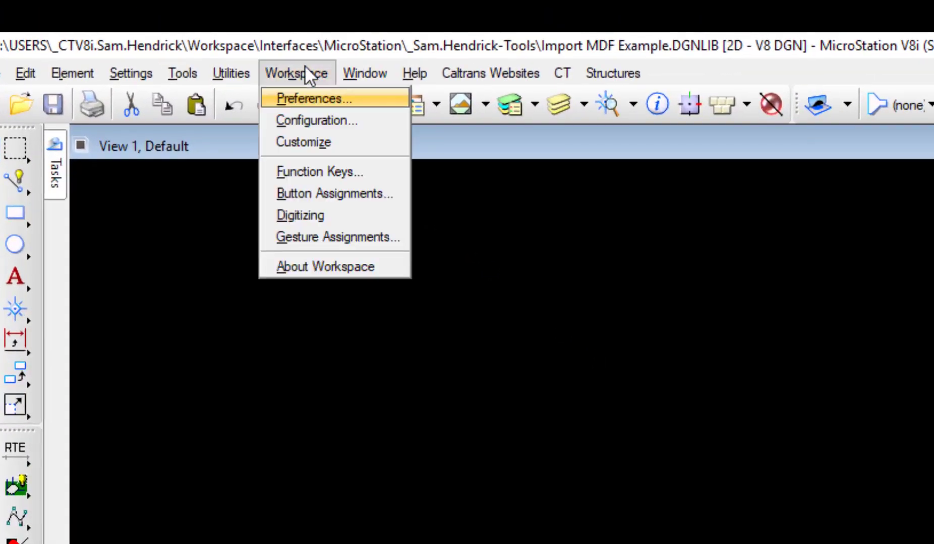
{"action": "left_click", "coordinate": [343, 144]}
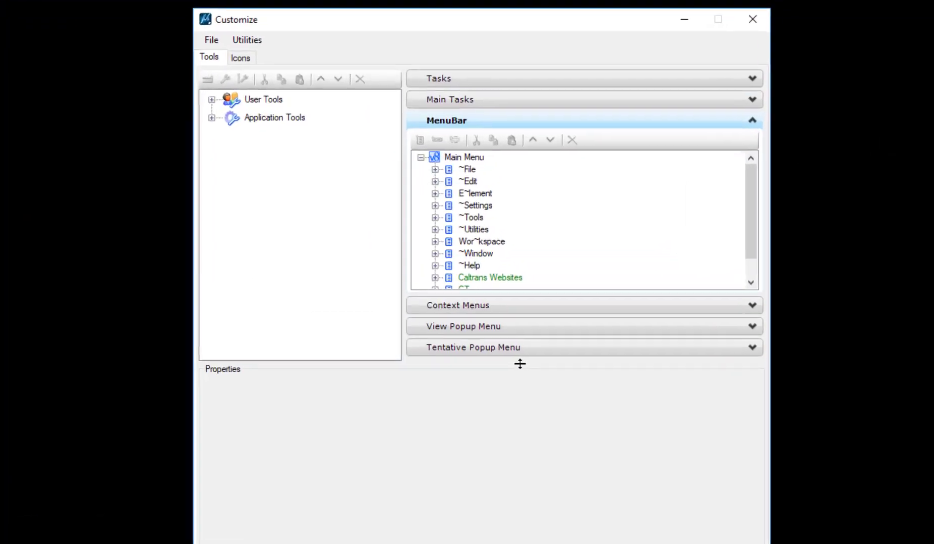
{"action": "left_click_drag", "start_coordinate": [472, 334], "coordinate": [472, 372]}
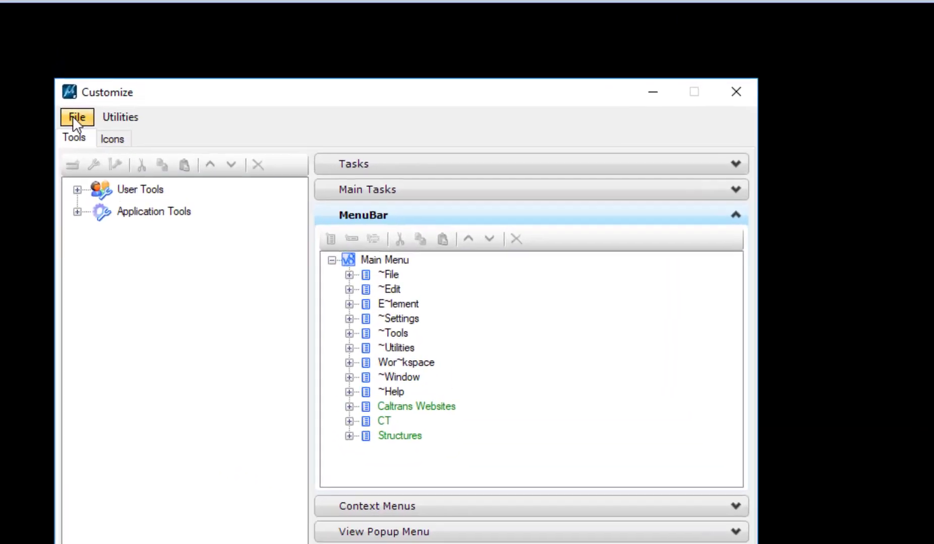
Step: Start an Import From XML File and select Menu Bar Items.xml in C:\Convert MDF to XML
{"action": "left_click", "coordinate": [76, 118]}
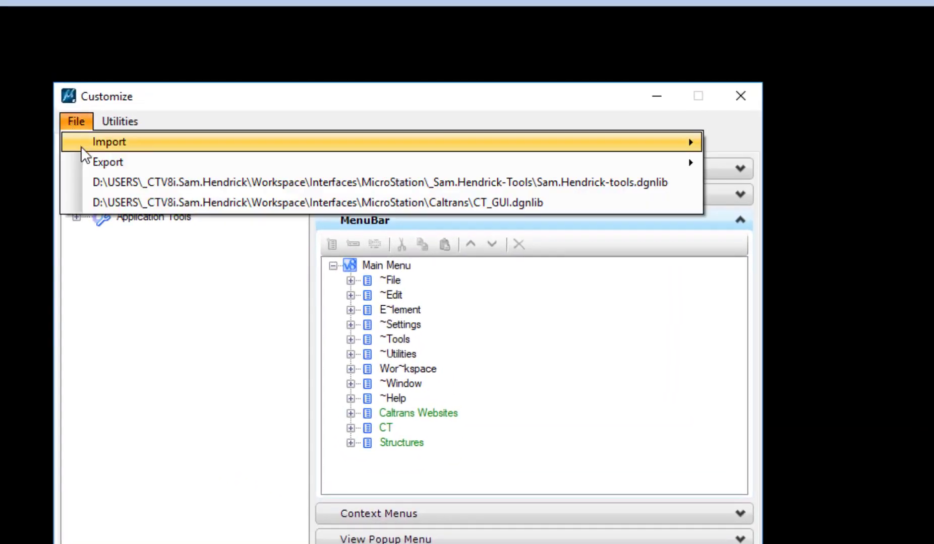
{"action": "mouse_move", "coordinate": [107, 140]}
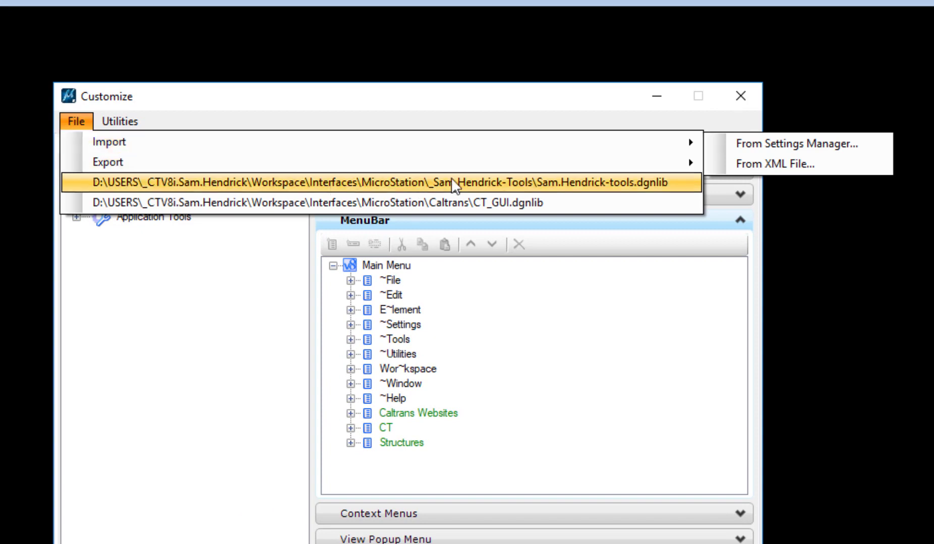
{"action": "left_click", "coordinate": [745, 167]}
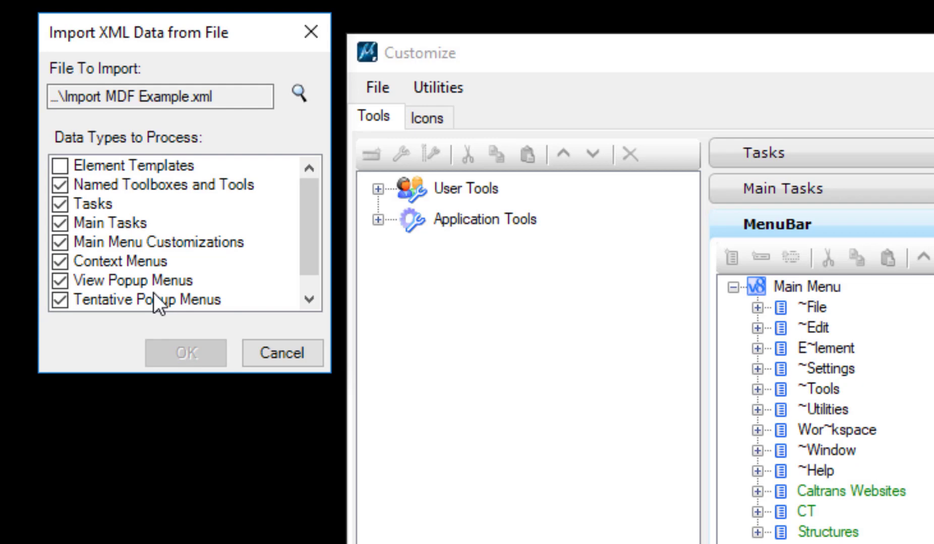
{"action": "left_click", "coordinate": [305, 90]}
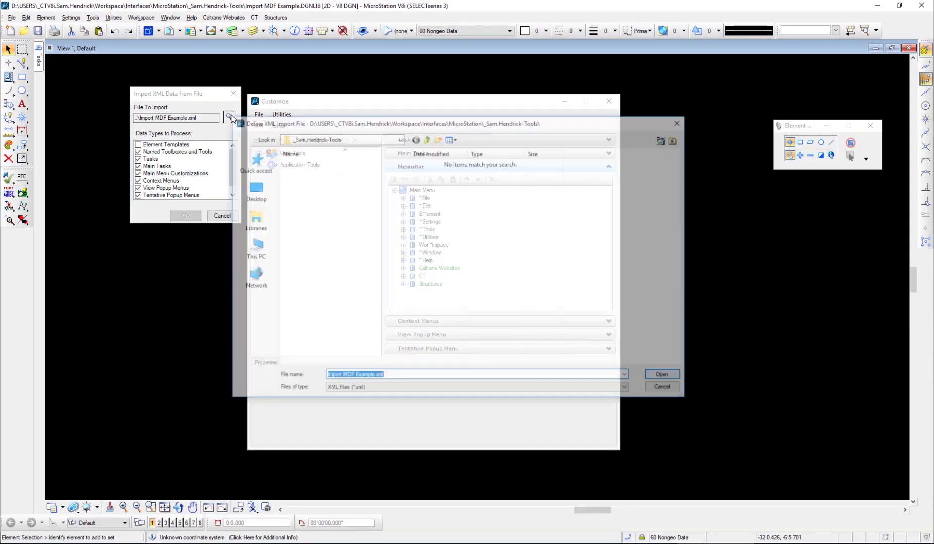
{"action": "left_click", "coordinate": [241, 247]}
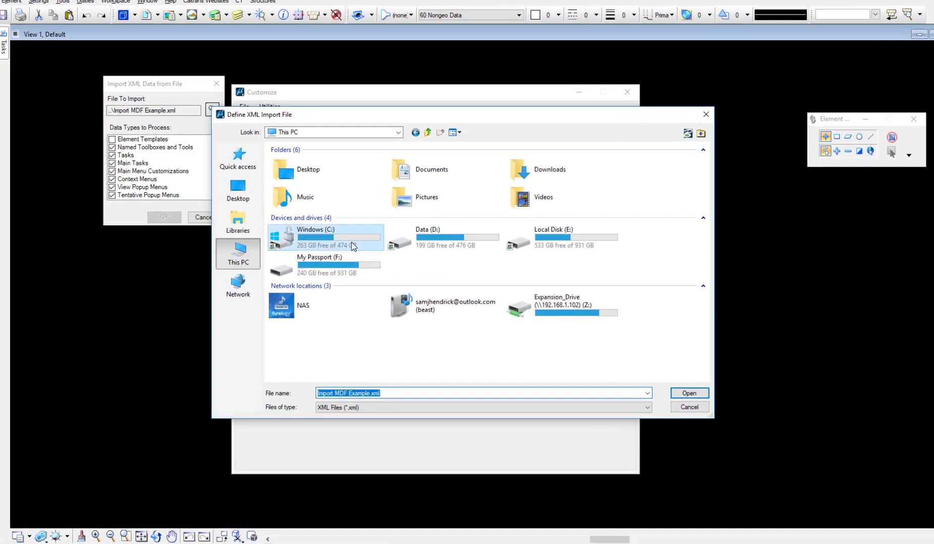
{"action": "double_click", "coordinate": [351, 247]}
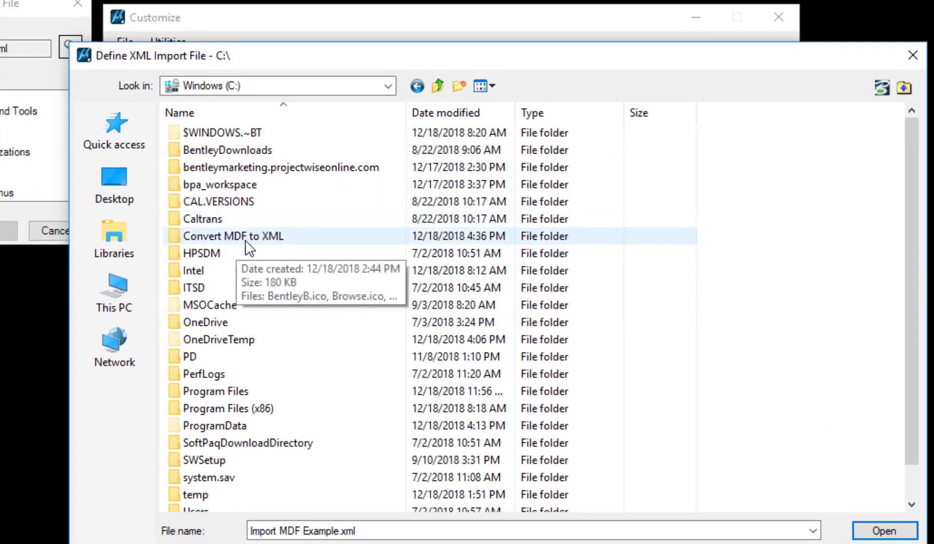
{"action": "double_click", "coordinate": [250, 246]}
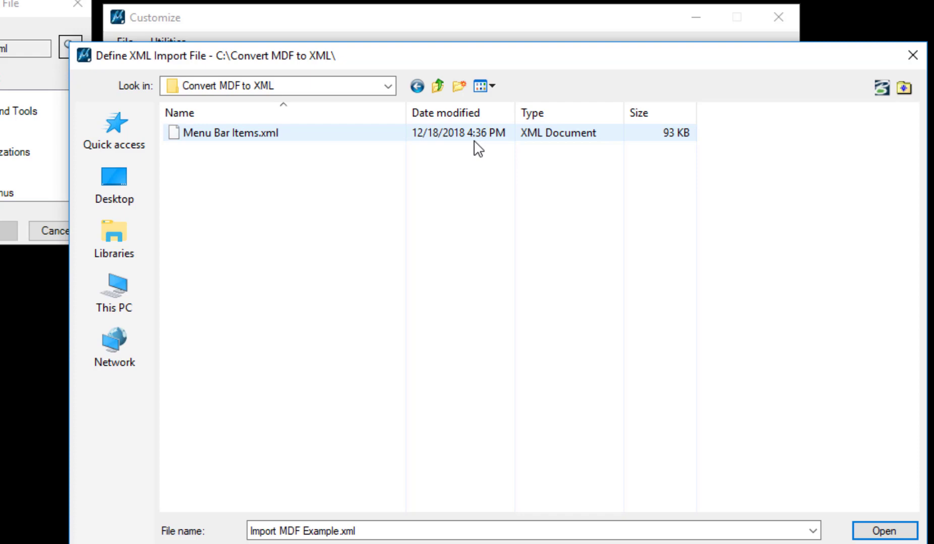
{"action": "left_click", "coordinate": [212, 134]}
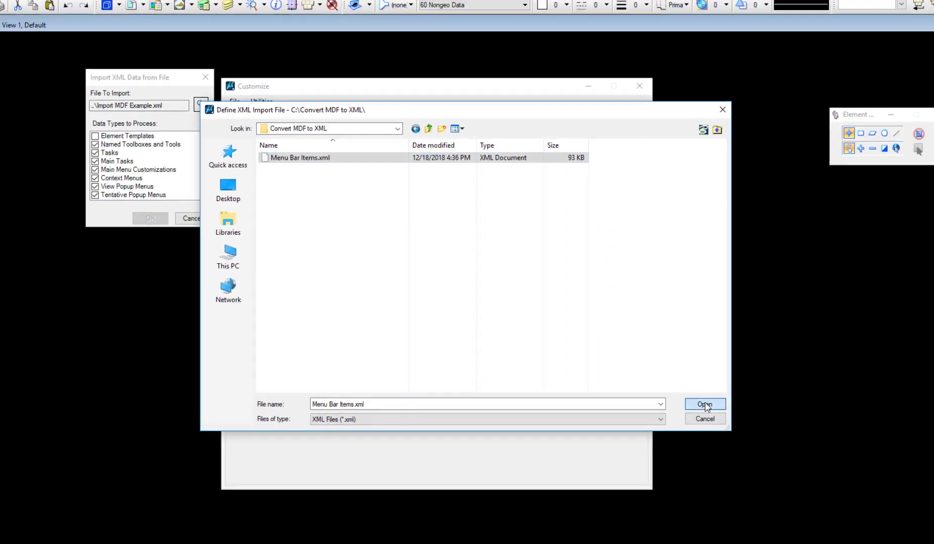
{"action": "left_click", "coordinate": [705, 404]}
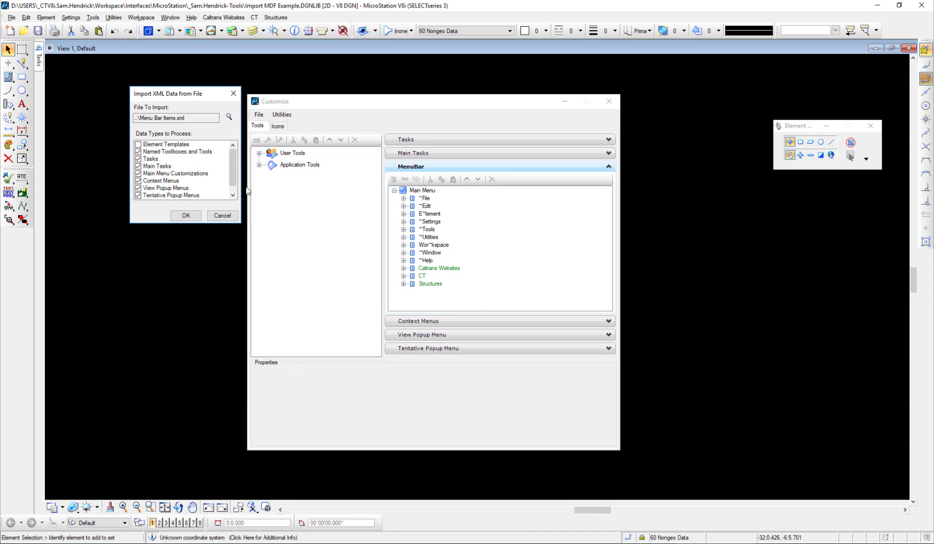
Step: Run the import, check Non-Engrave, Engrave, Print/Plot and Misc Functions in MenuBar, then close Customize
{"action": "scroll", "coordinate": [235, 187], "scroll_direction": "down", "scroll_amount": 1}
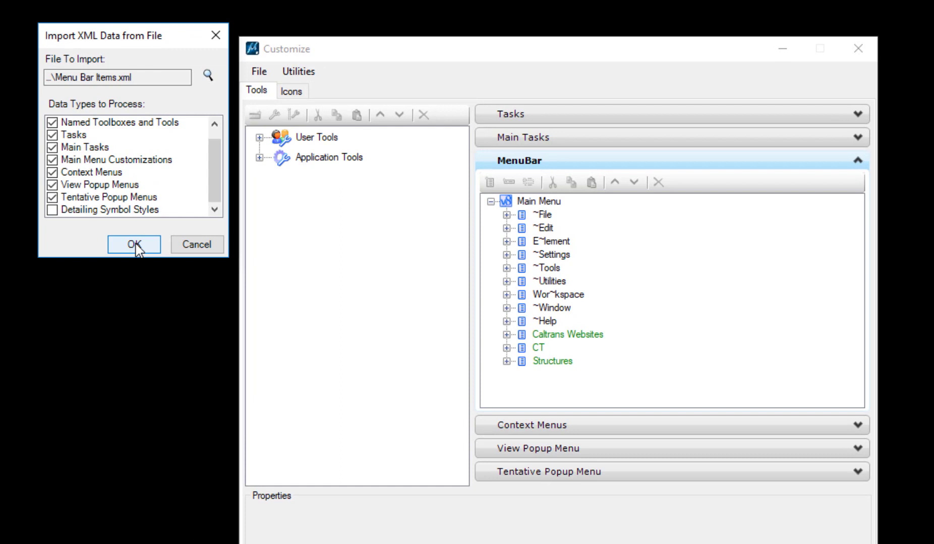
{"action": "left_click", "coordinate": [135, 246]}
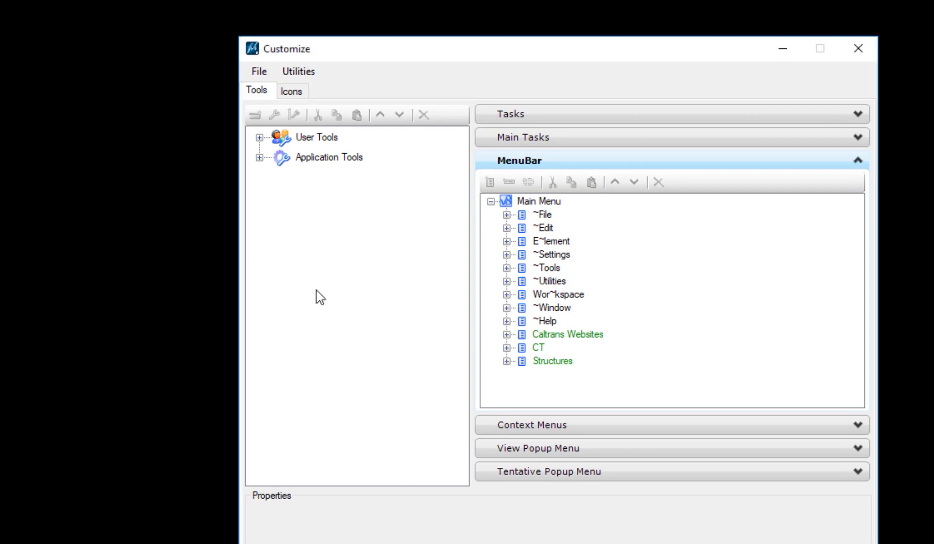
{"action": "left_click_drag", "start_coordinate": [863, 326], "coordinate": [851, 388]}
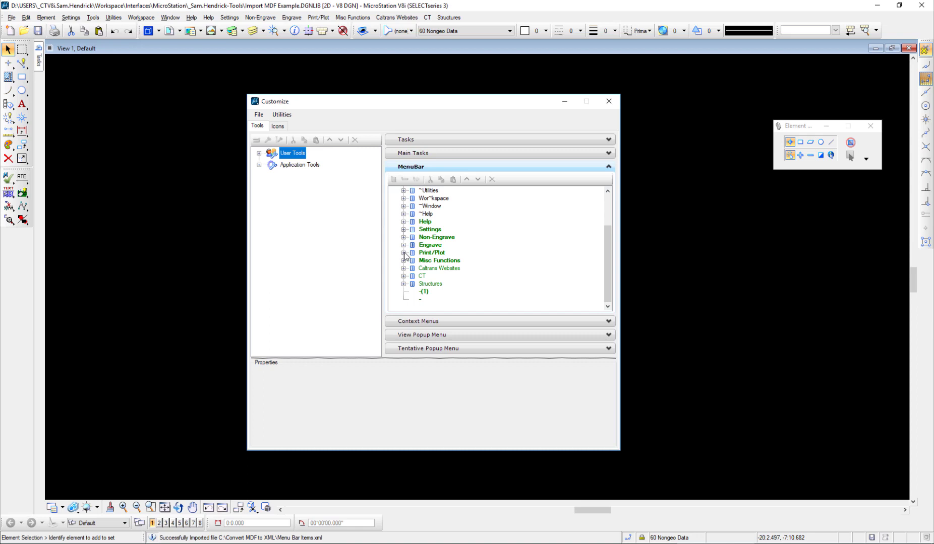
{"action": "left_click", "coordinate": [609, 102]}
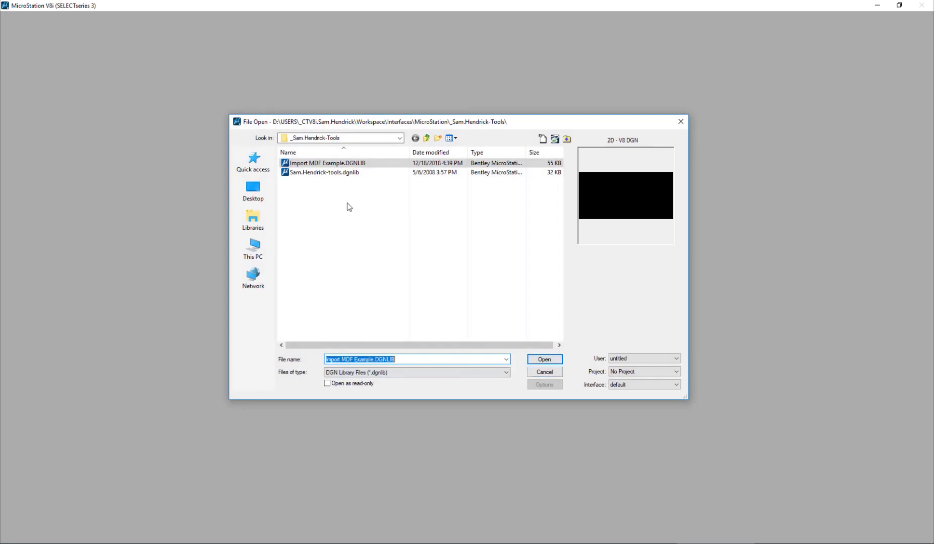
Step: Copy Import MDF Example.DGNLIB into C:\bpa_workspace\Organization\Dgnlib\Gui and cancel File Open to exit V8i
{"action": "right_click", "coordinate": [333, 166]}
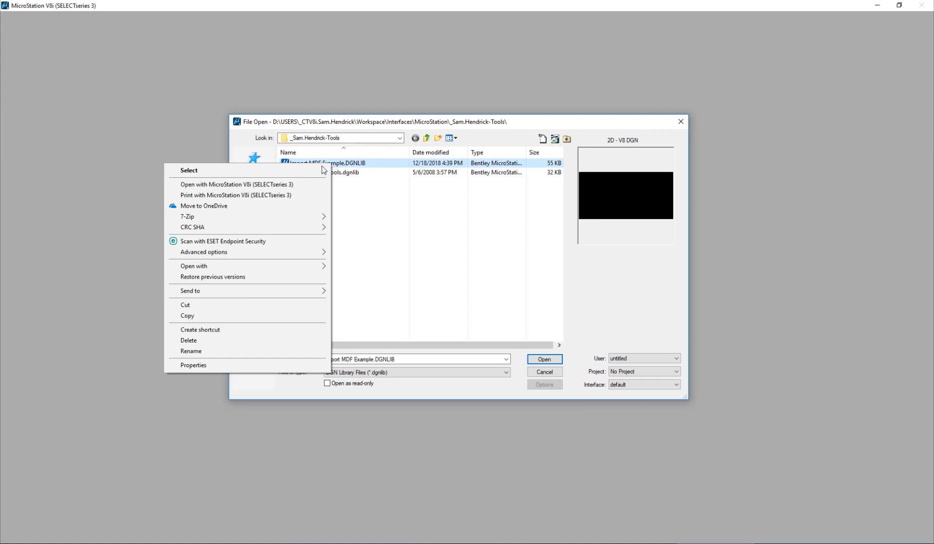
{"action": "left_click", "coordinate": [205, 317]}
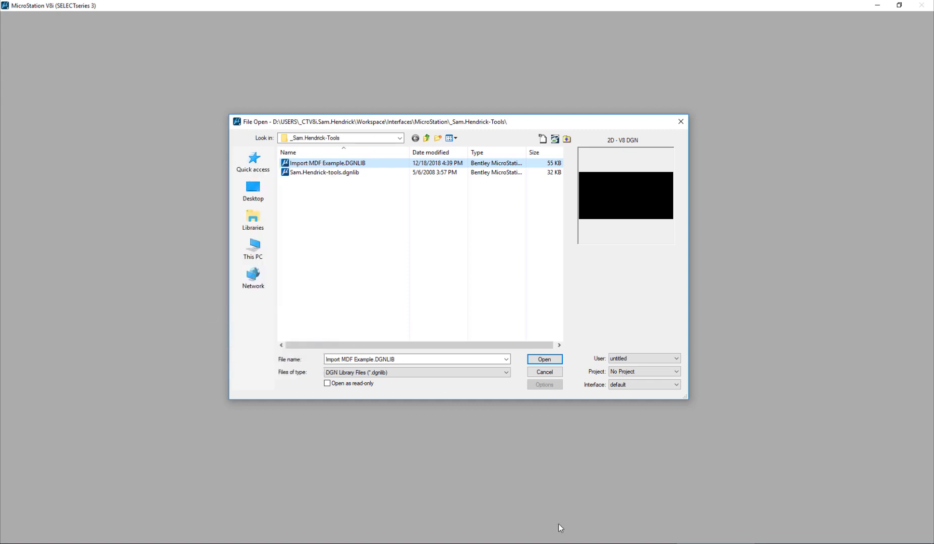
{"action": "key", "text": "alt+Tab"}
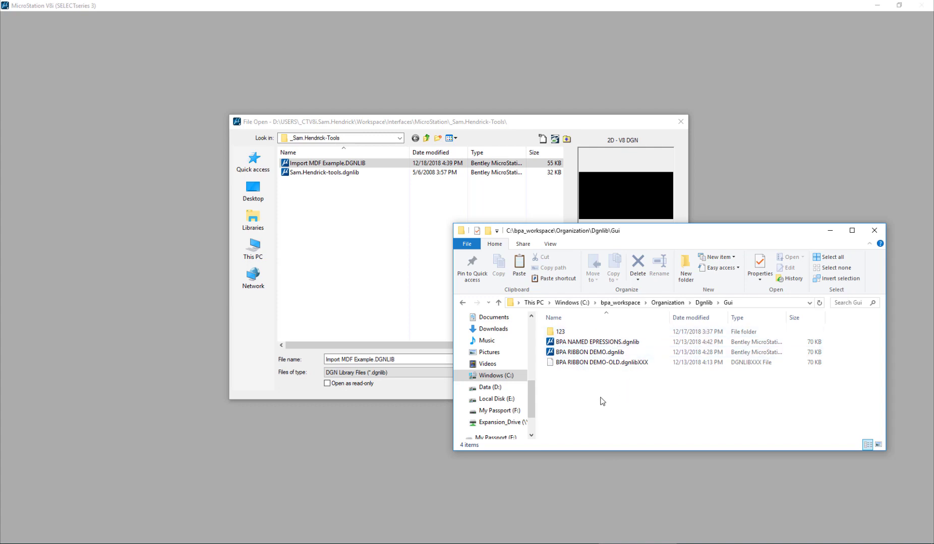
{"action": "right_click", "coordinate": [576, 382]}
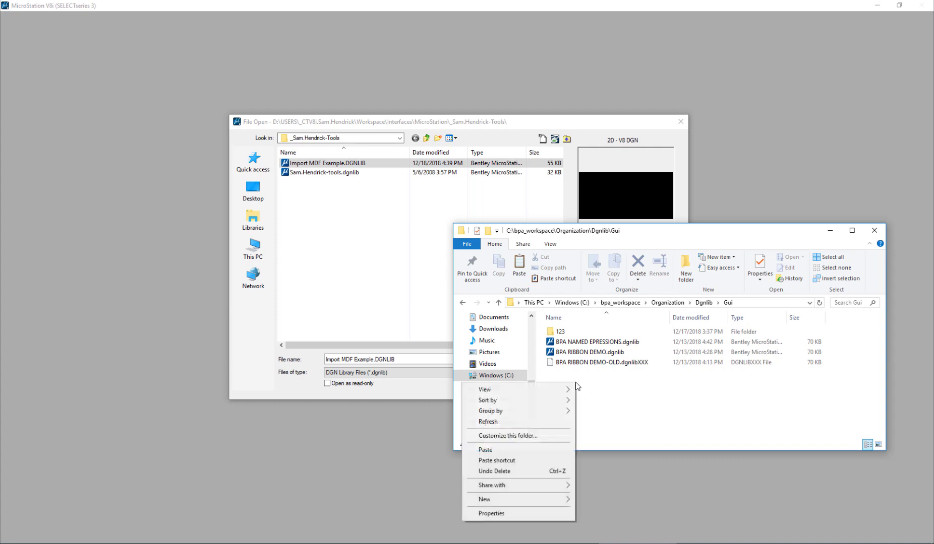
{"action": "left_click", "coordinate": [531, 448]}
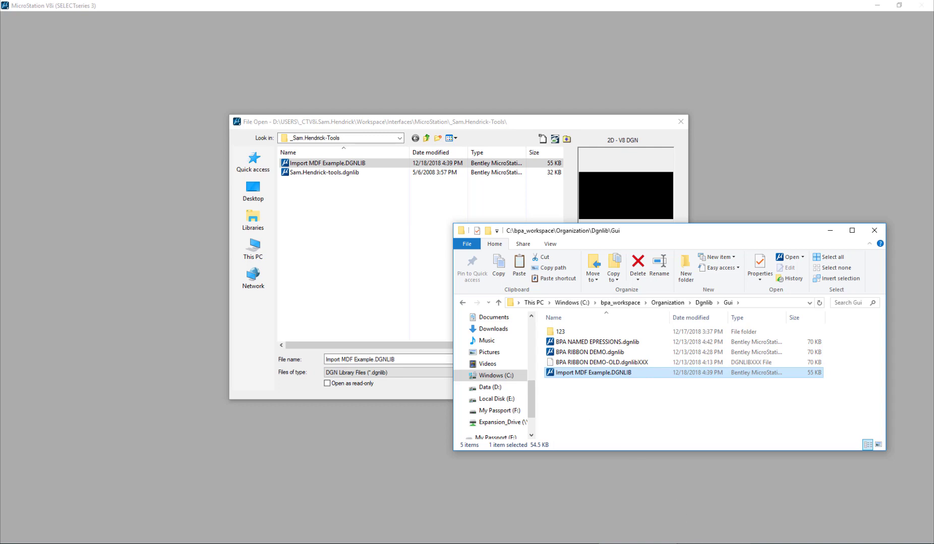
{"action": "left_click", "coordinate": [427, 328]}
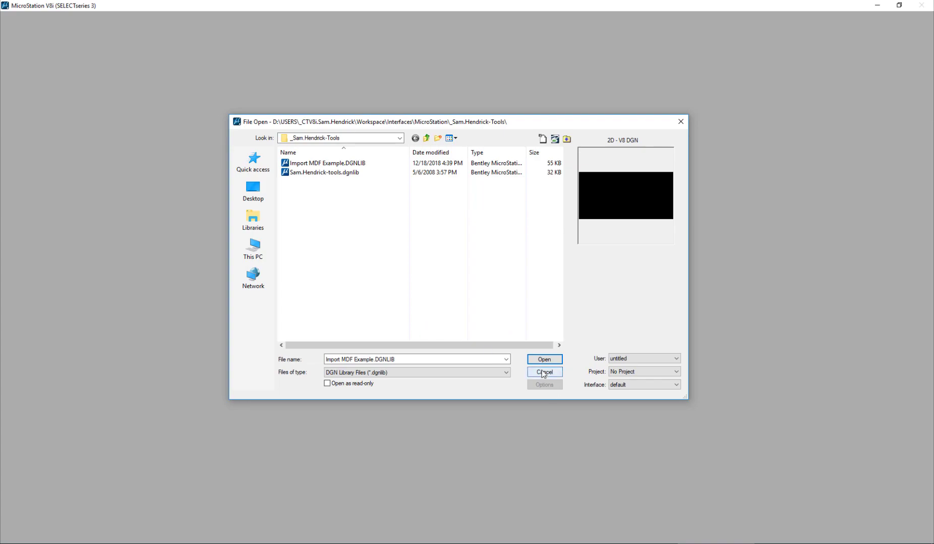
{"action": "left_click", "coordinate": [544, 373]}
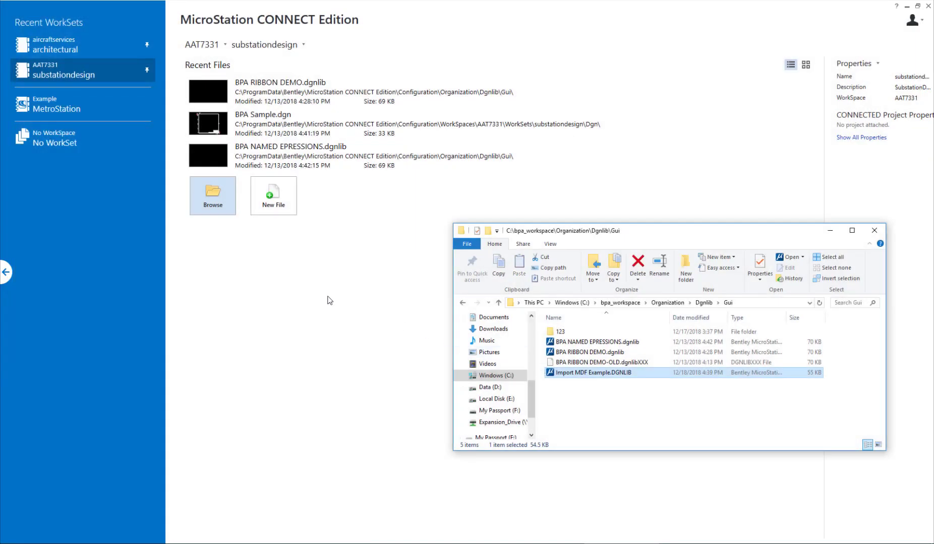
Step: Browse from the CONNECT start page and open Import MDF Example.DGNLIB from the Gui folder
{"action": "left_click", "coordinate": [298, 271]}
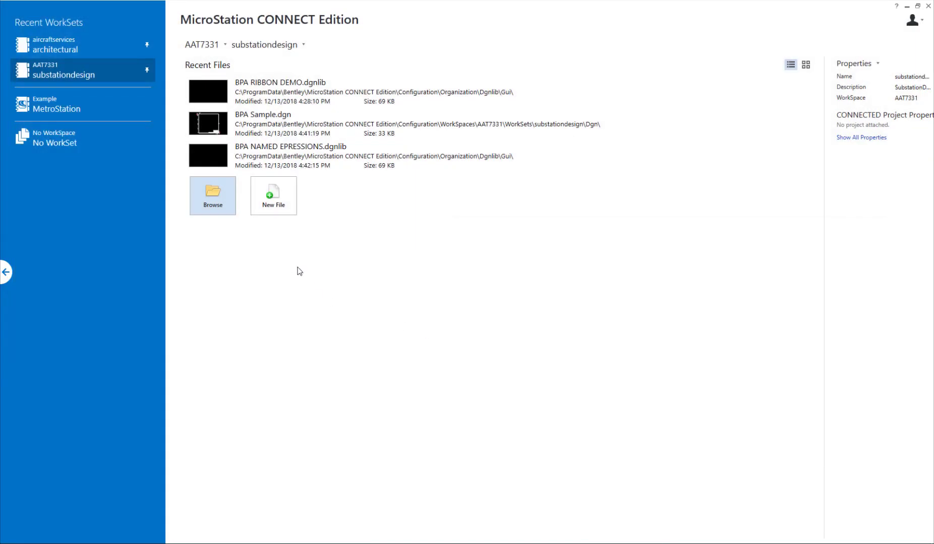
{"action": "left_click", "coordinate": [213, 195]}
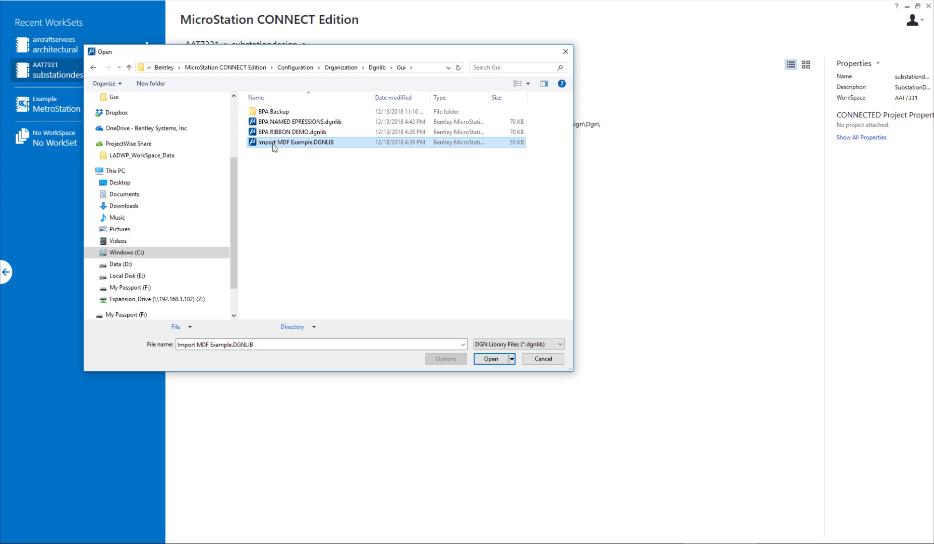
{"action": "left_click", "coordinate": [490, 358]}
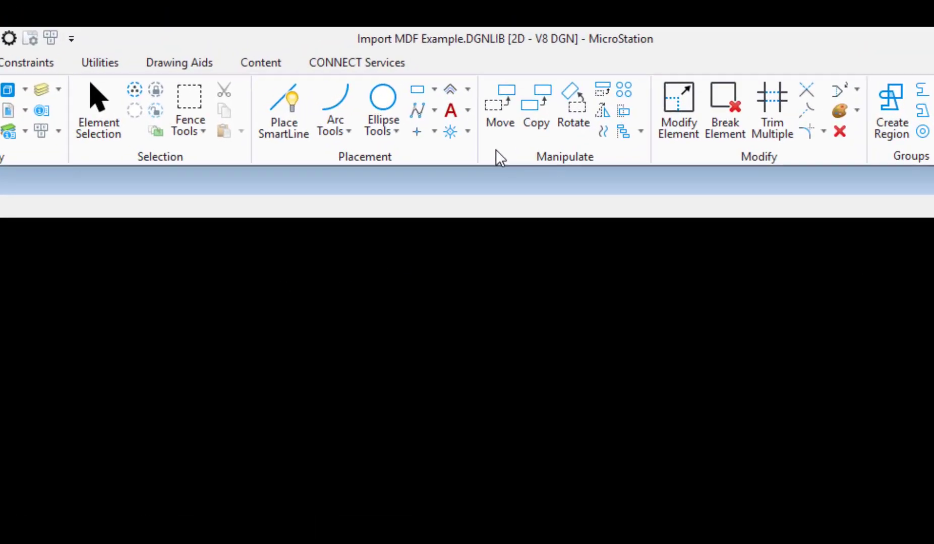
Step: Choose Customize Ribbon from the Manipulate group's context menu
{"action": "right_click", "coordinate": [495, 150]}
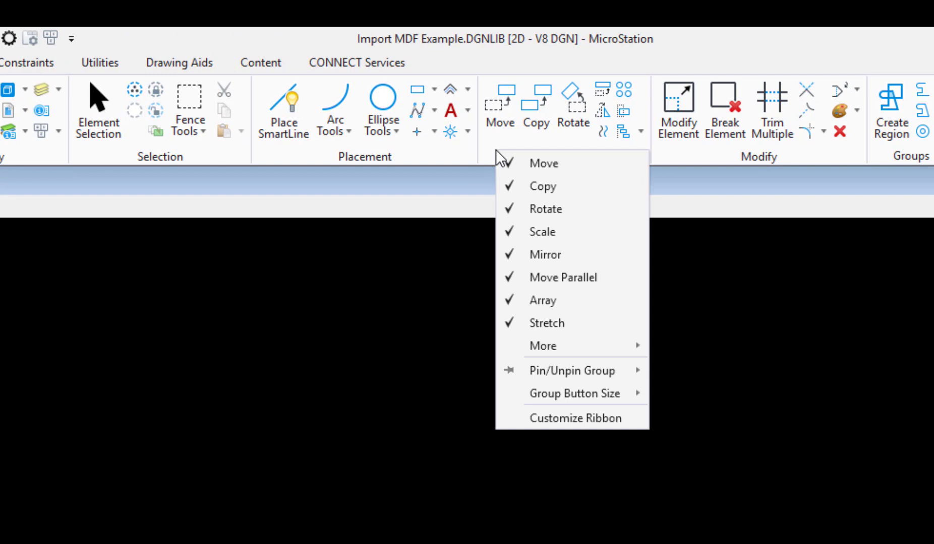
{"action": "left_click", "coordinate": [549, 419]}
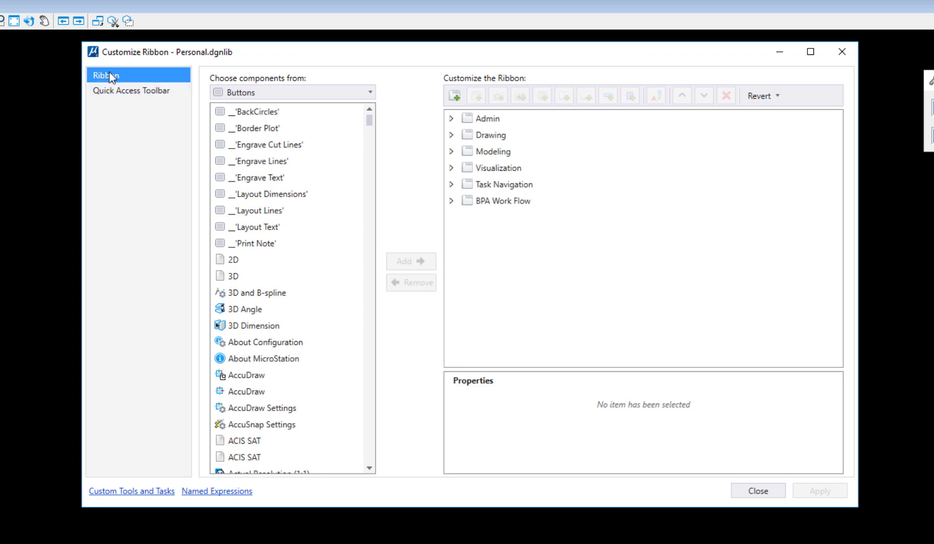
Step: Review the Quick Access Toolbar page, then pick Task Navigation from the ribbon's Workflow list
{"action": "left_click", "coordinate": [126, 92]}
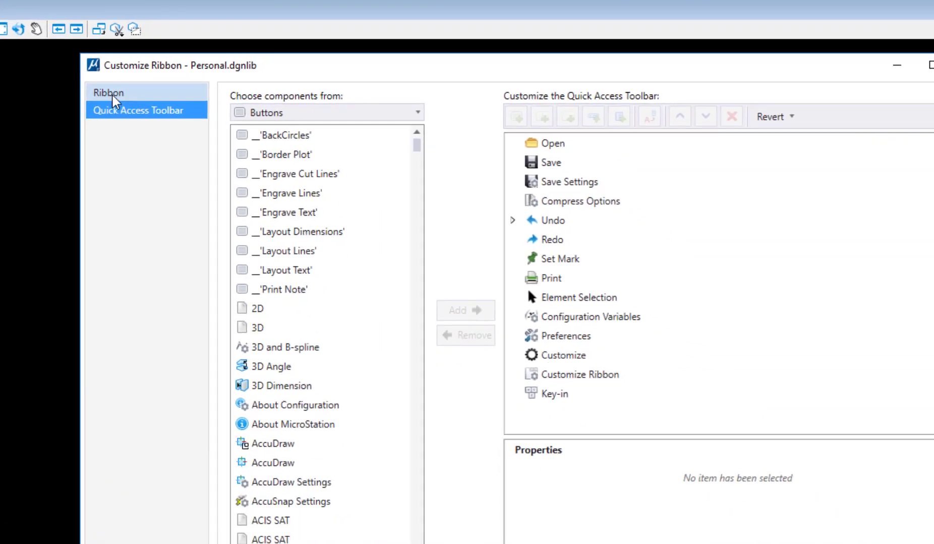
{"action": "left_click", "coordinate": [112, 95]}
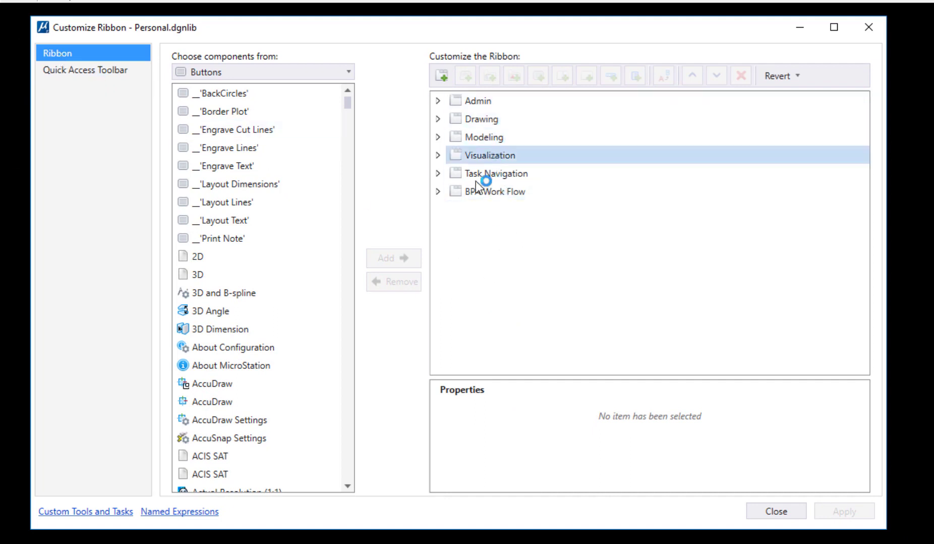
{"action": "mouse_move", "coordinate": [488, 194]}
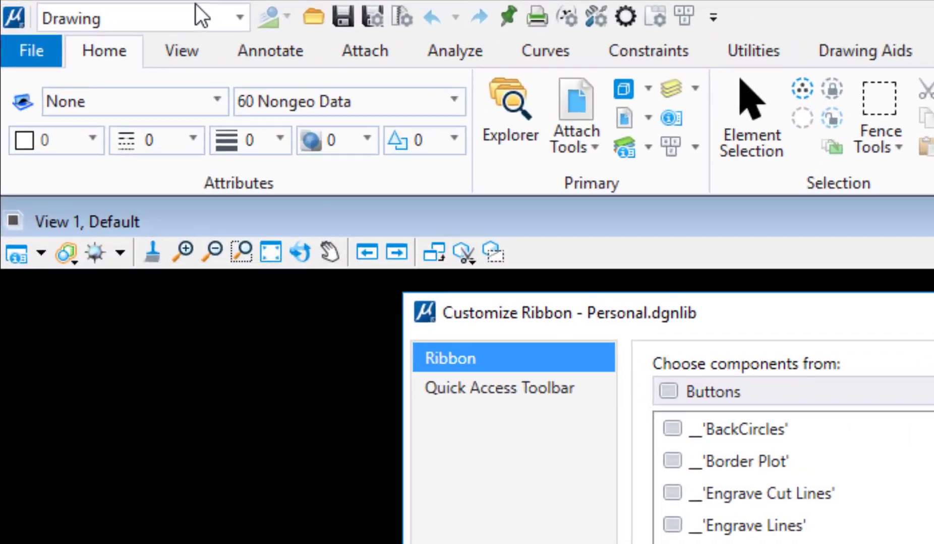
{"action": "left_click", "coordinate": [206, 21]}
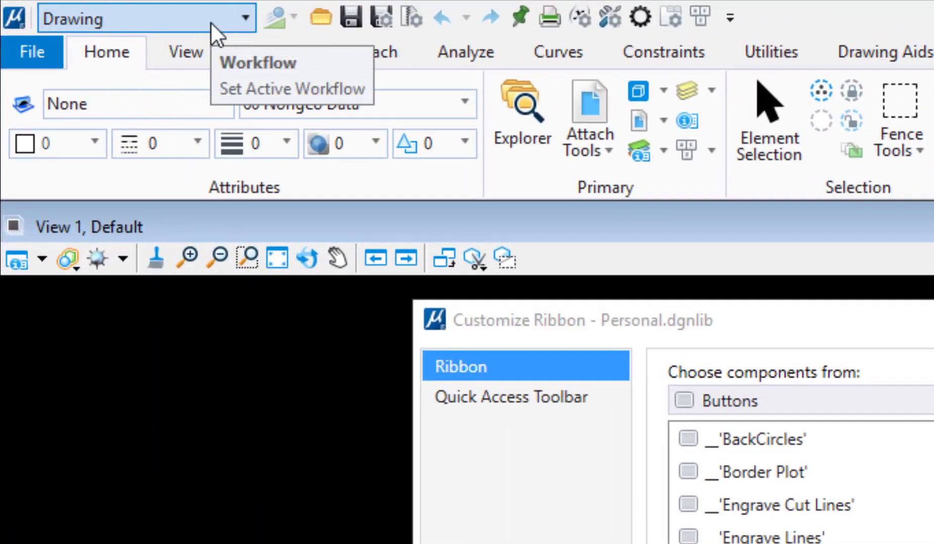
{"action": "left_click", "coordinate": [210, 21]}
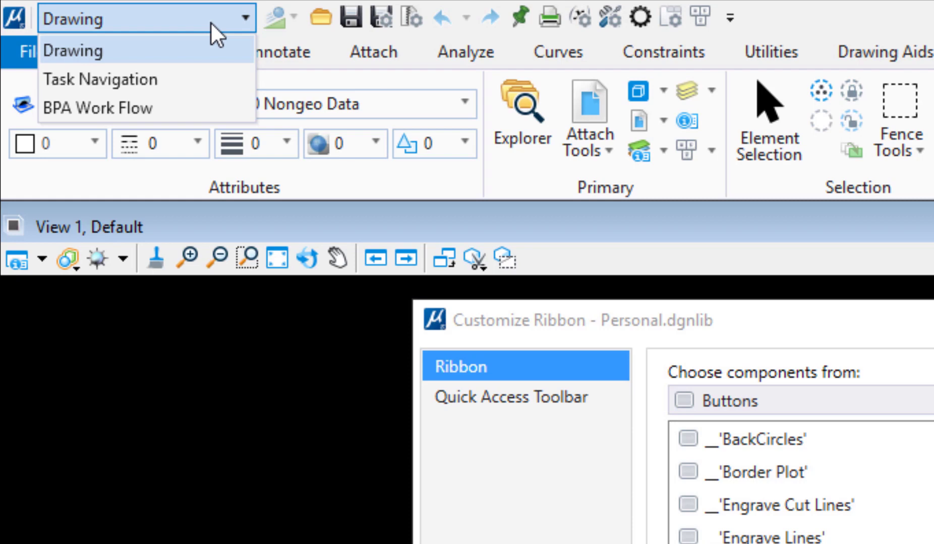
{"action": "left_click", "coordinate": [171, 79]}
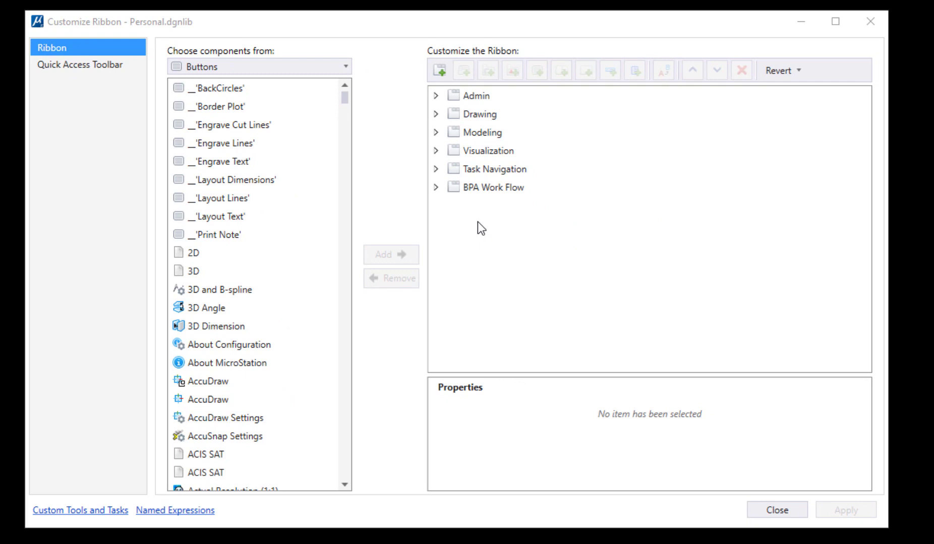
Step: Create a new ribbon workflow named Main Tools
{"action": "left_click", "coordinate": [445, 74]}
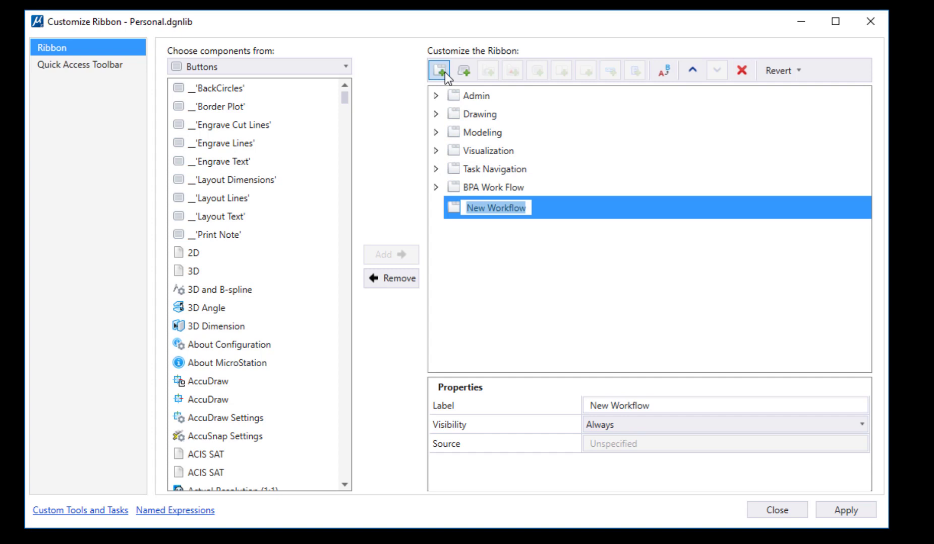
{"action": "type", "text": "M"}
{"action": "type", "text": "n Tools"}
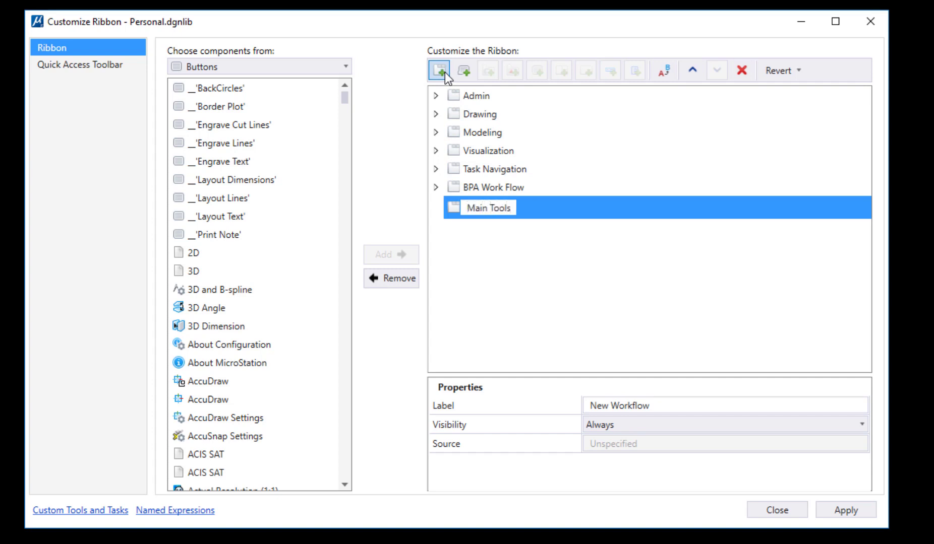
{"action": "key", "text": "Return"}
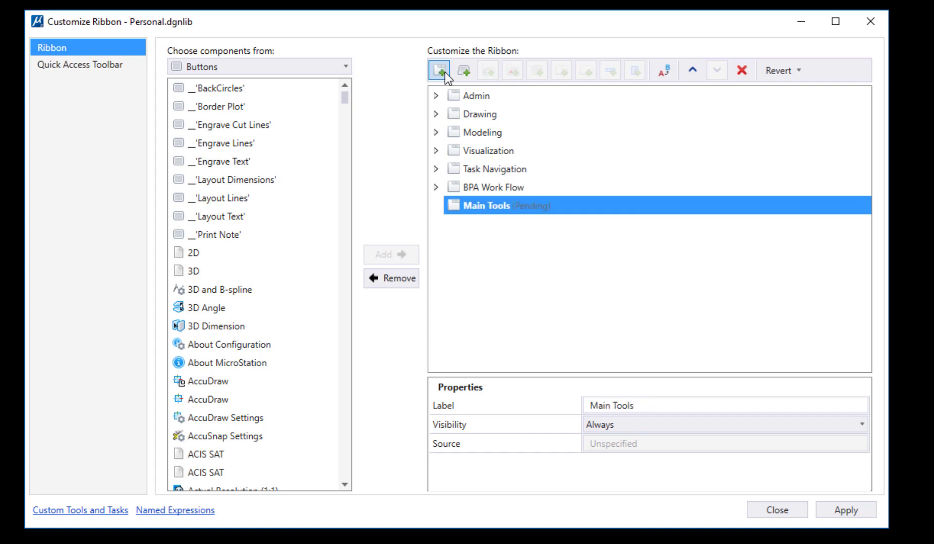
Step: Add a new tab named My Tools inside the Main Tools workflow
{"action": "right_click", "coordinate": [479, 206]}
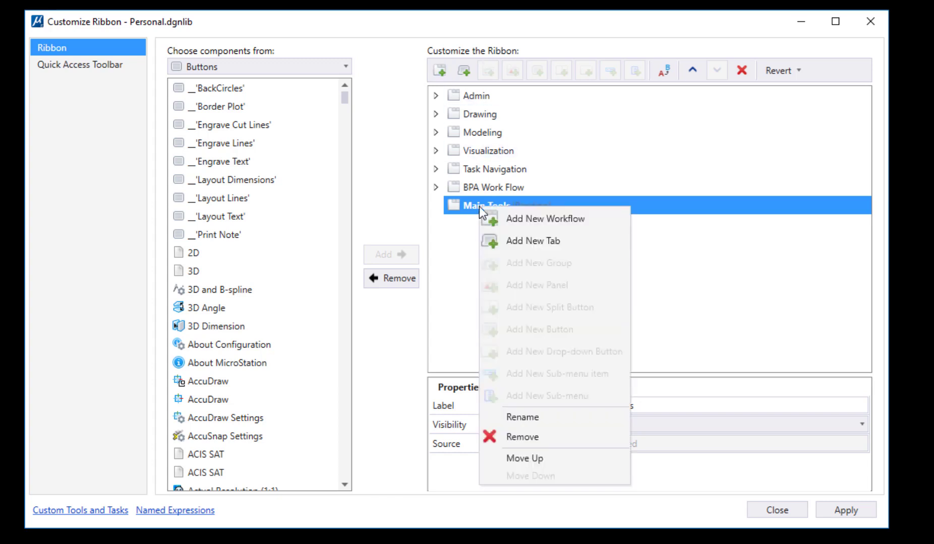
{"action": "left_click", "coordinate": [528, 242]}
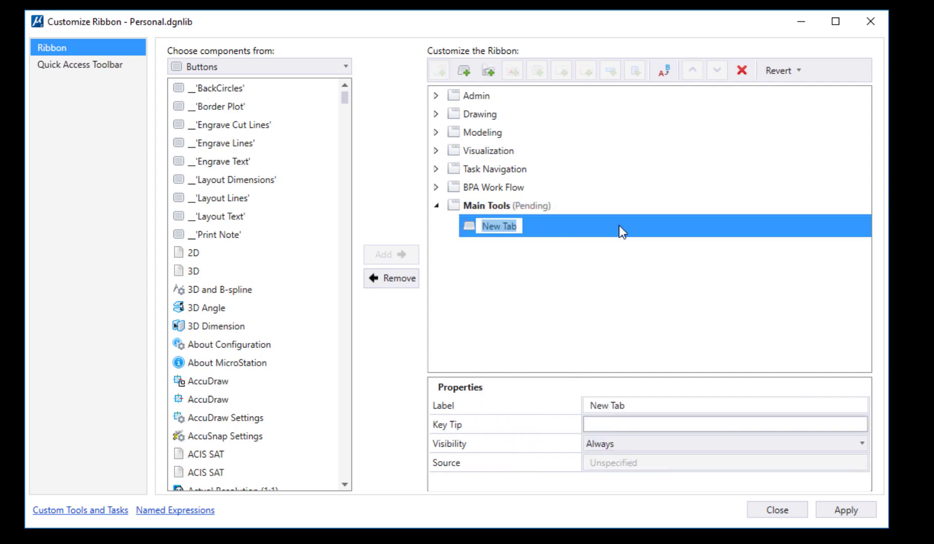
{"action": "type", "text": "My To"}
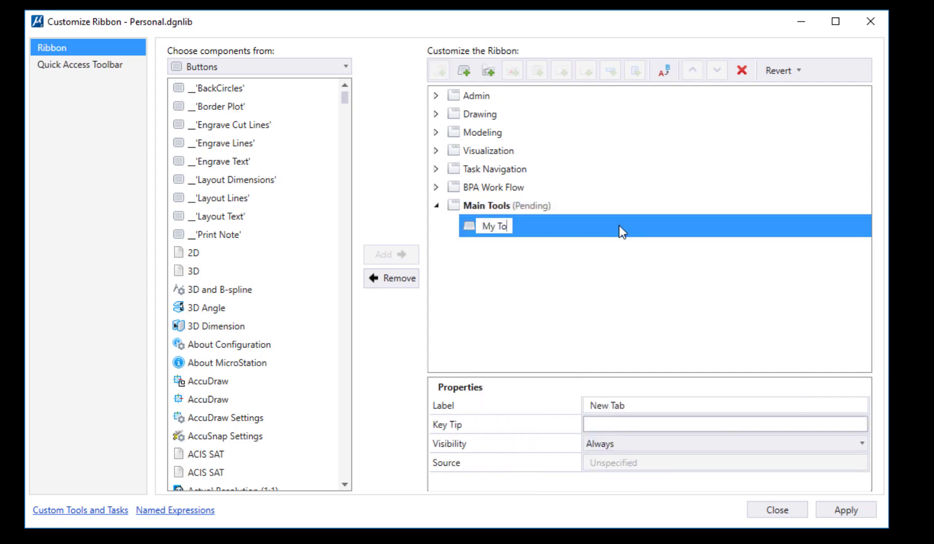
{"action": "type", "text": "ols"}
{"action": "key", "text": "Return"}
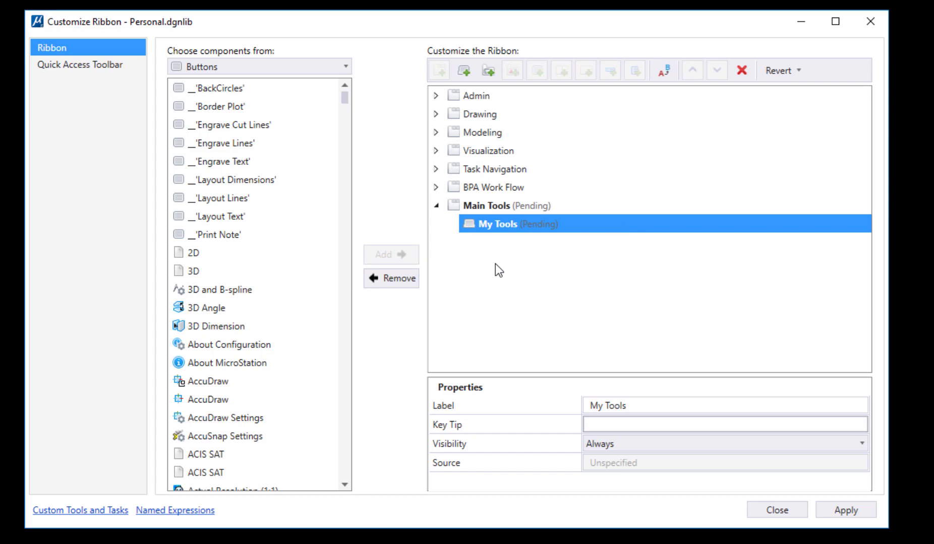
Step: Choose components from Menu Customizations and drag Print/Plot and Settings onto My Tools
{"action": "left_click", "coordinate": [229, 68]}
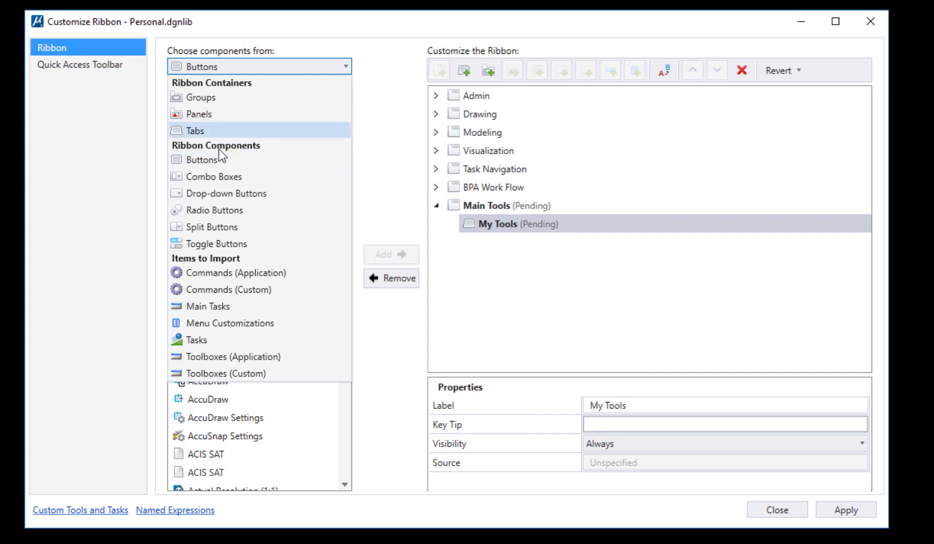
{"action": "left_click", "coordinate": [233, 323]}
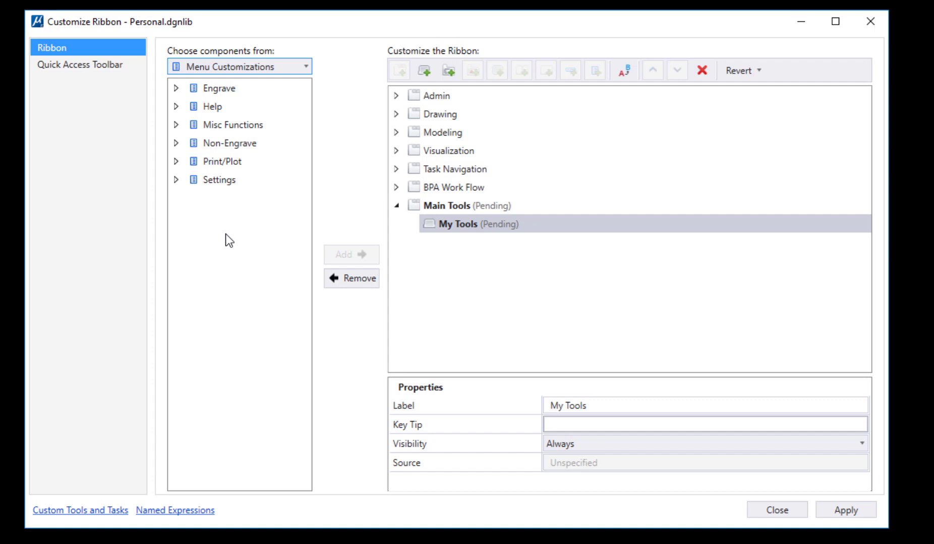
{"action": "left_click", "coordinate": [214, 163]}
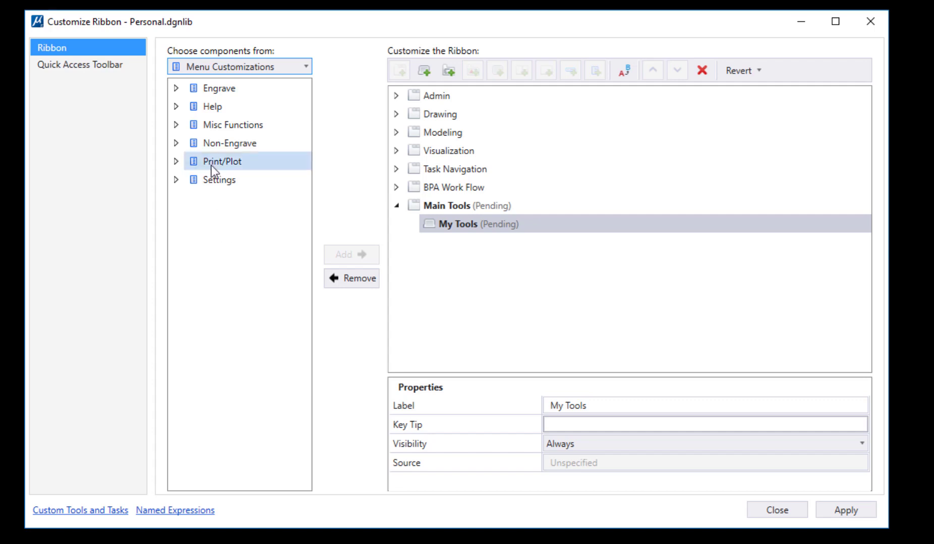
{"action": "left_click", "coordinate": [204, 163]}
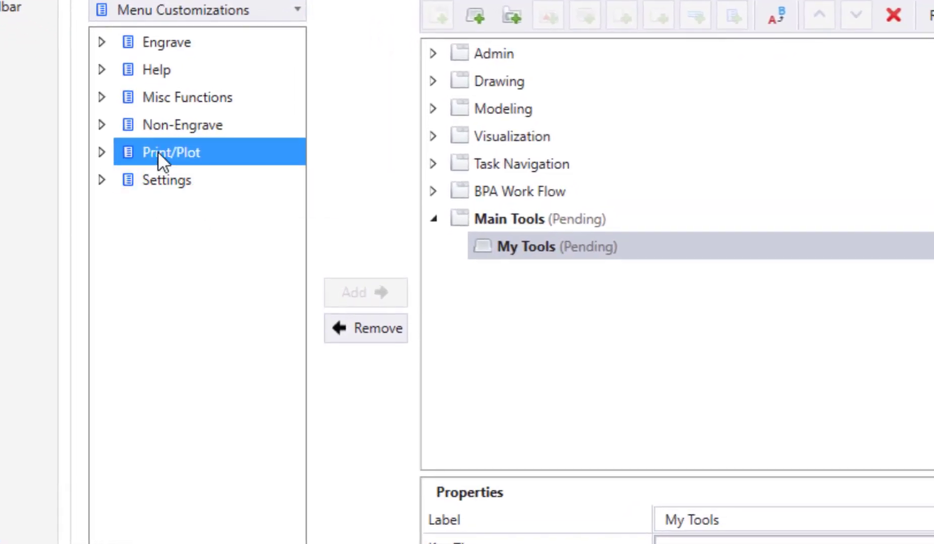
{"action": "left_click_drag", "start_coordinate": [158, 152], "coordinate": [545, 243]}
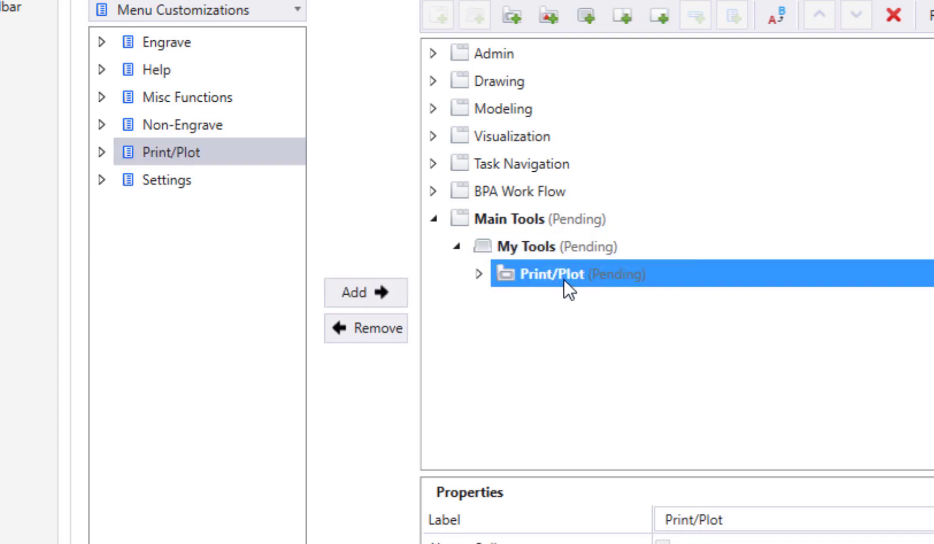
{"action": "left_click", "coordinate": [152, 176]}
{"action": "left_click_drag", "start_coordinate": [152, 175], "coordinate": [537, 243]}
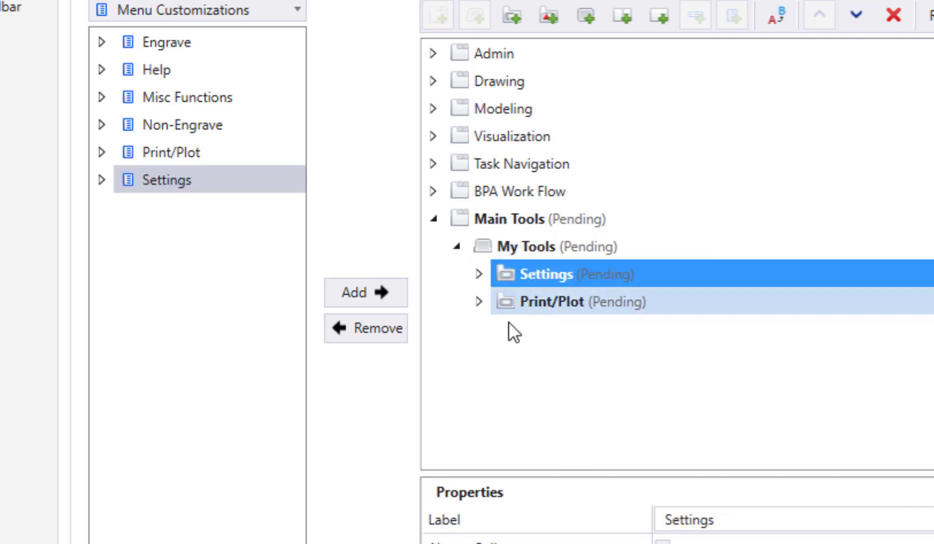
{"action": "left_click", "coordinate": [184, 124]}
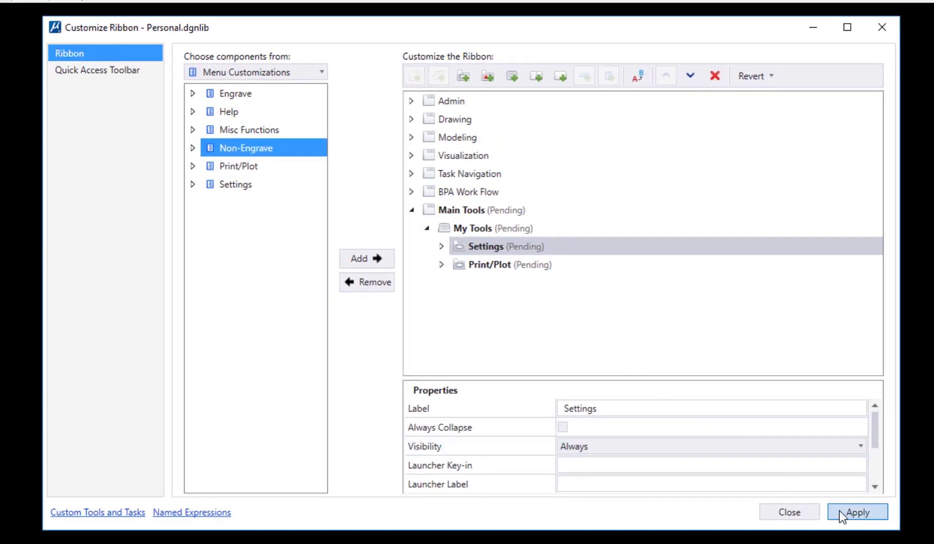
Step: Apply the ribbon changes and switch the active workflow to Main Tools
{"action": "left_click", "coordinate": [846, 512]}
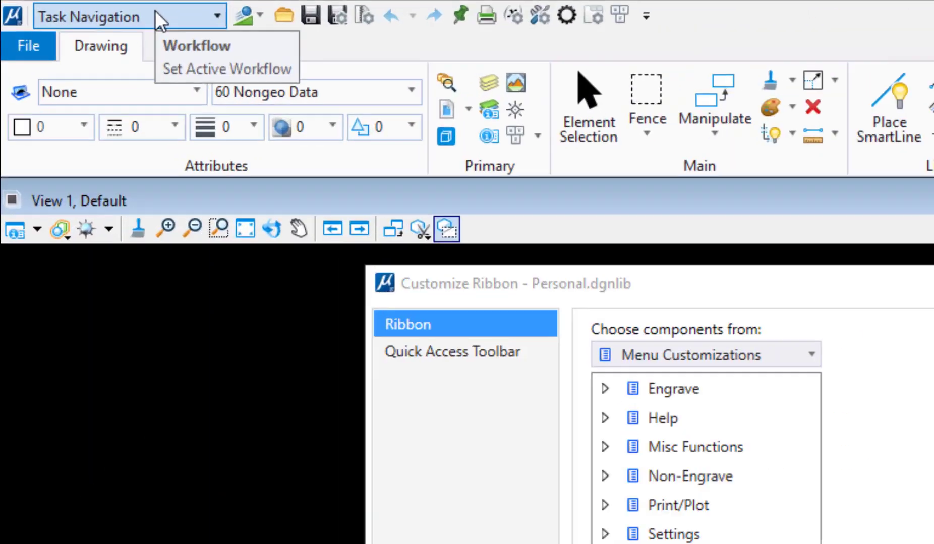
{"action": "left_click", "coordinate": [54, 1]}
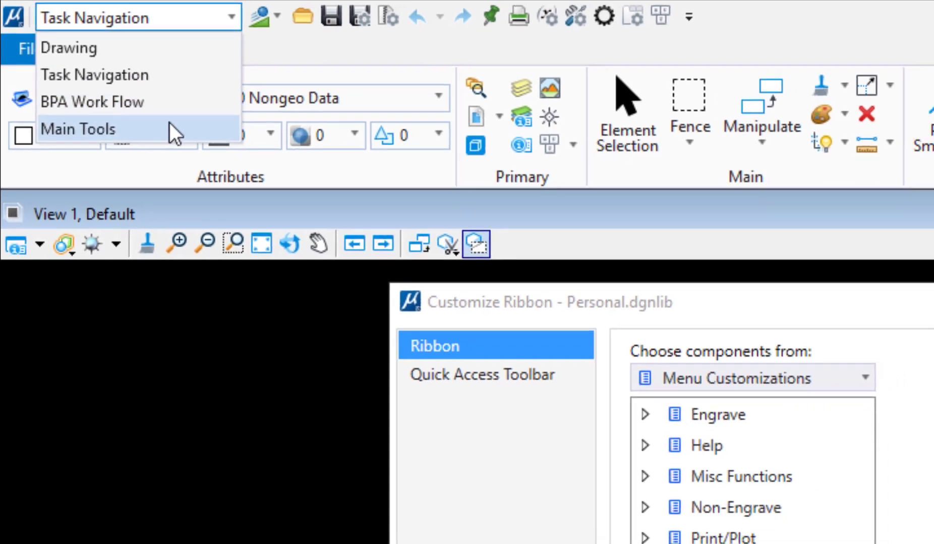
{"action": "left_click", "coordinate": [177, 132]}
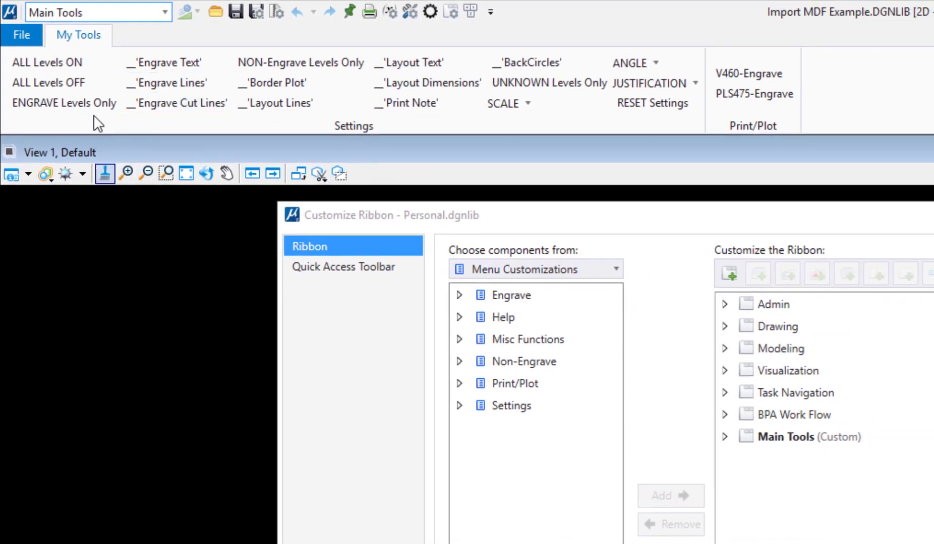